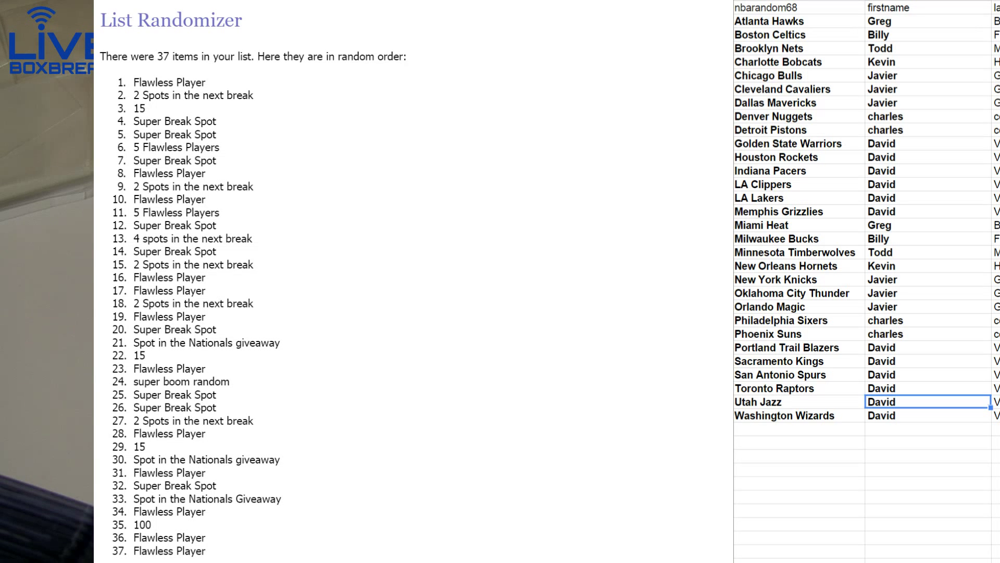
Copy the 30 owner names into a new RANDOM.ORG List Randomizer and shuffle them several times.
{"action": "key", "text": "ctrl+t"}
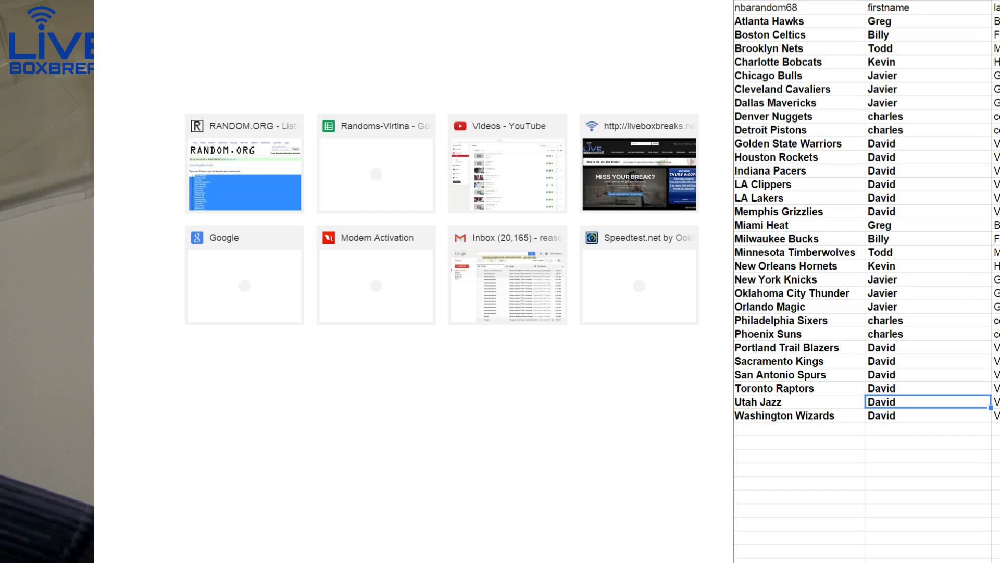
{"action": "left_click_drag", "start_coordinate": [995, 415], "coordinate": [883, 21]}
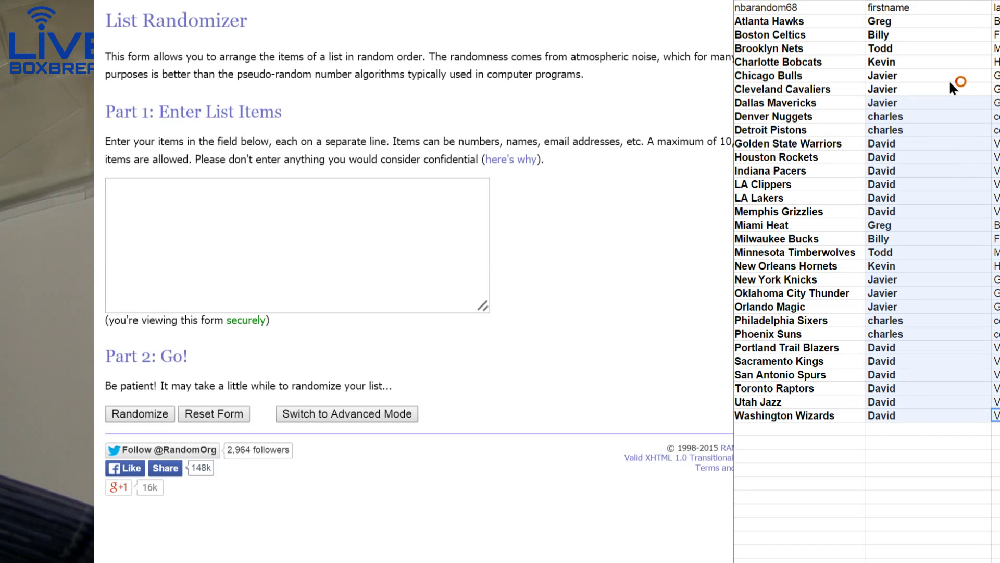
{"action": "key", "text": "ctrl+c"}
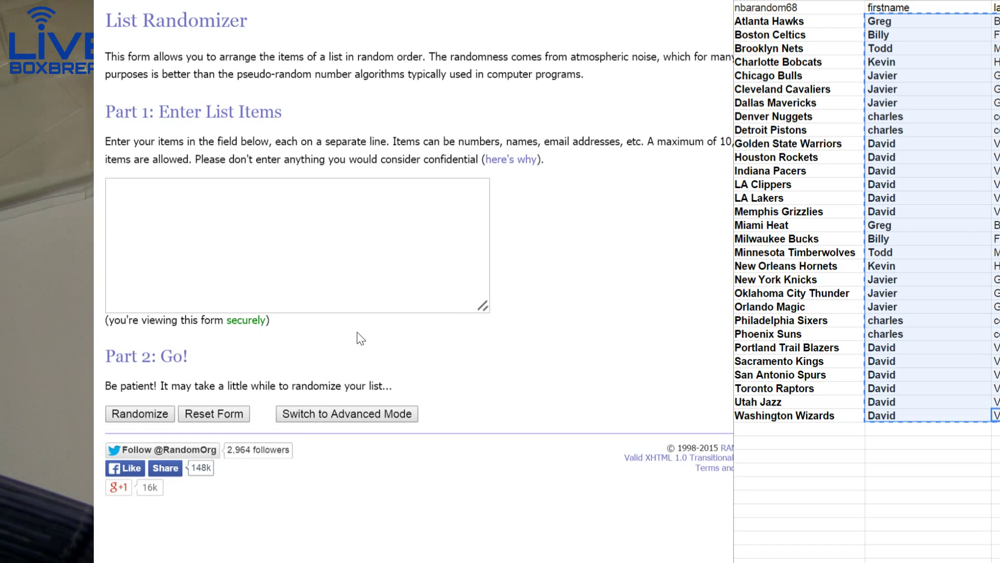
{"action": "left_click", "coordinate": [360, 234]}
{"action": "key", "text": "ctrl+v"}
{"action": "left_click", "coordinate": [140, 413]}
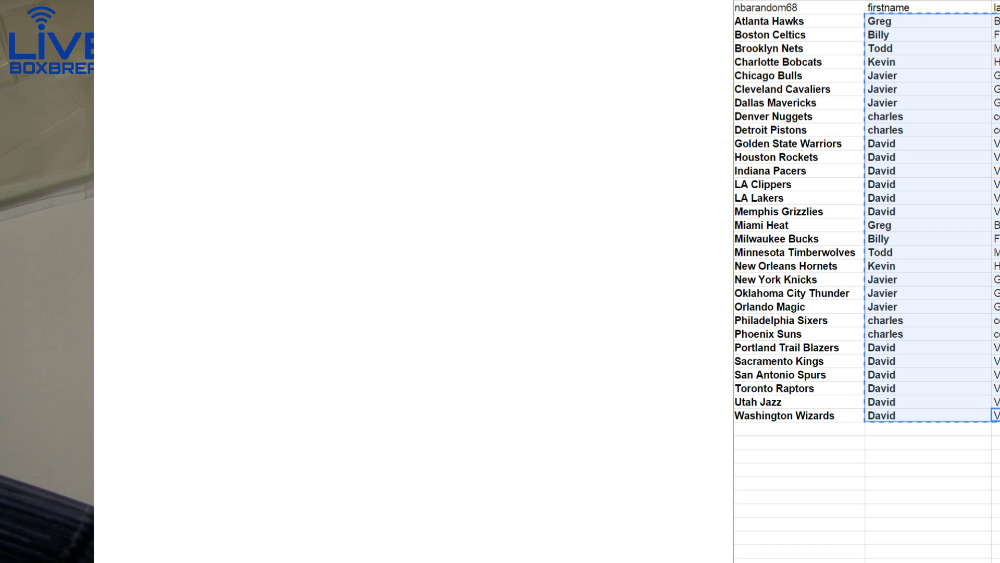
{"action": "left_click", "coordinate": [124, 530]}
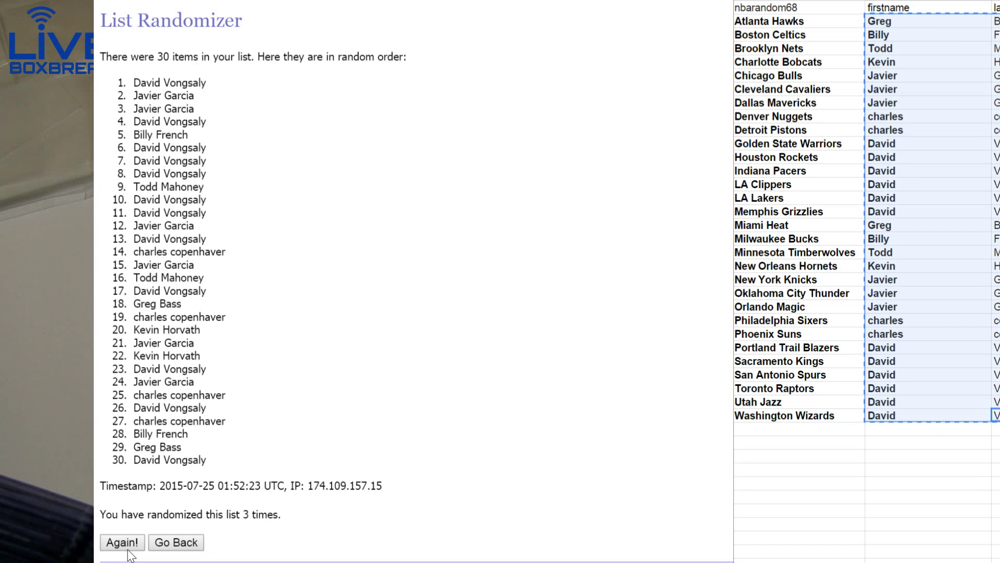
{"action": "left_click", "coordinate": [122, 542]}
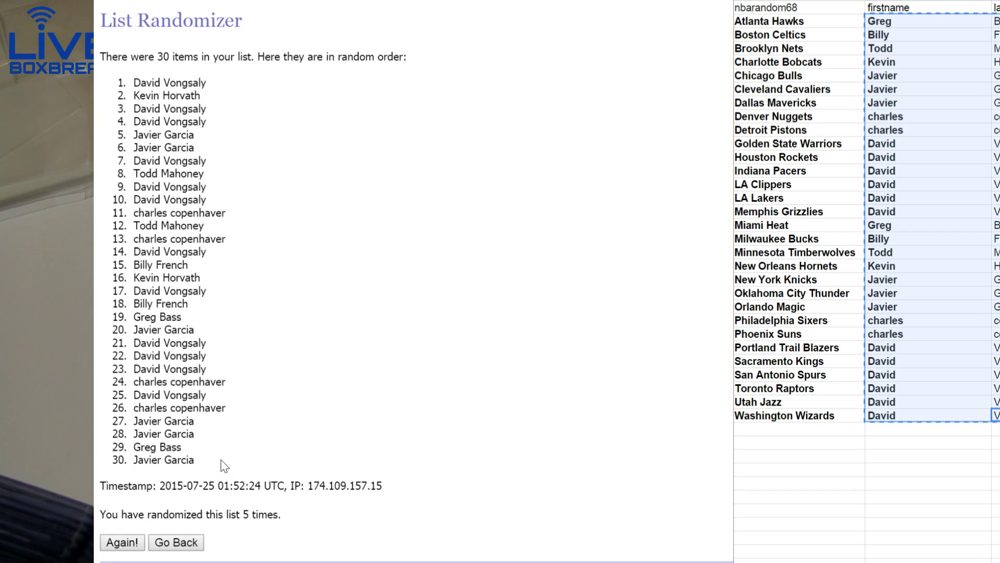
Replace the old first names beside the NBA teams with the shuffled owners, in bold.
{"action": "left_click_drag", "start_coordinate": [195, 462], "coordinate": [133, 80]}
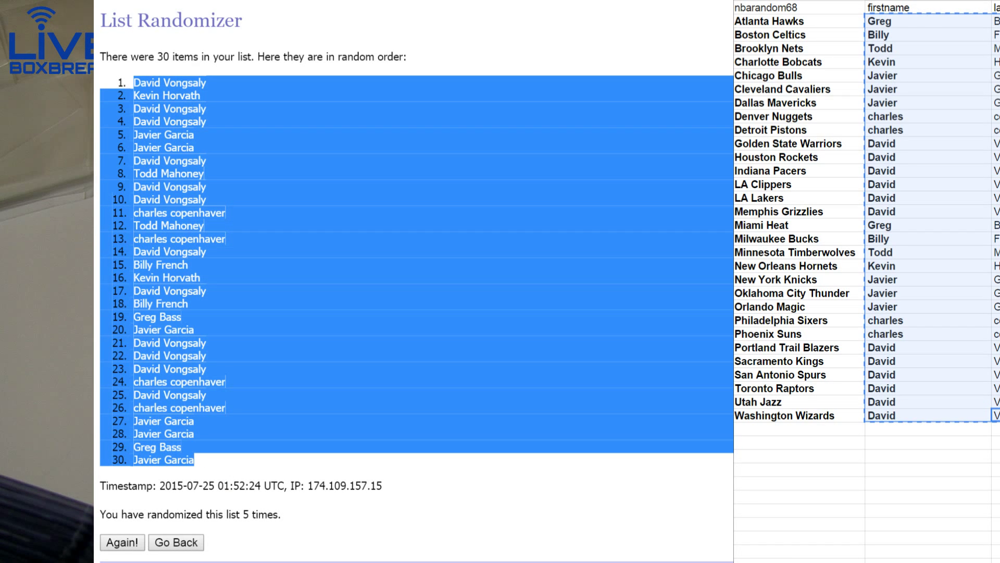
{"action": "key", "text": "ctrl+c"}
{"action": "left_click", "coordinate": [940, 500]}
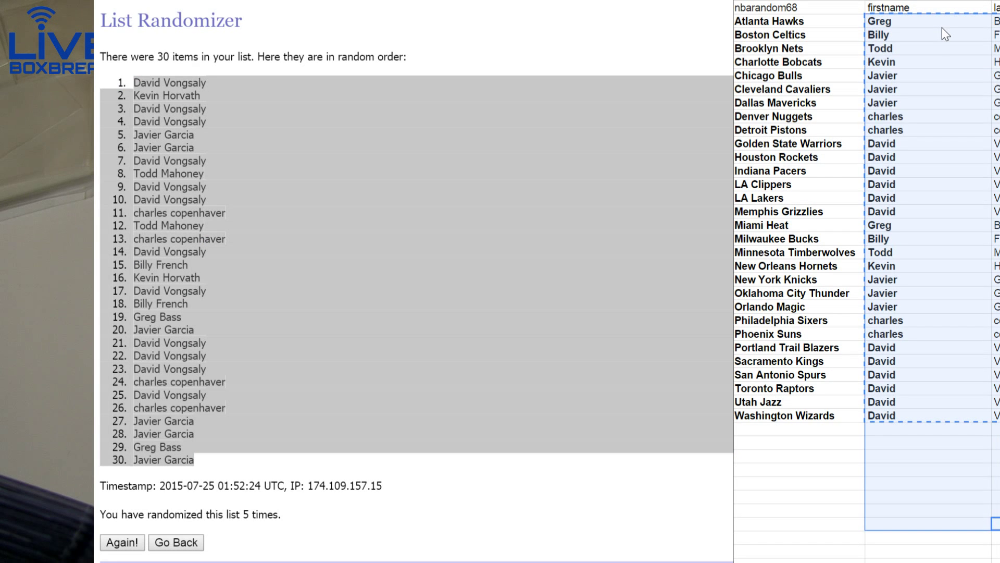
{"action": "key", "text": "Delete"}
{"action": "key", "text": "ctrl+v"}
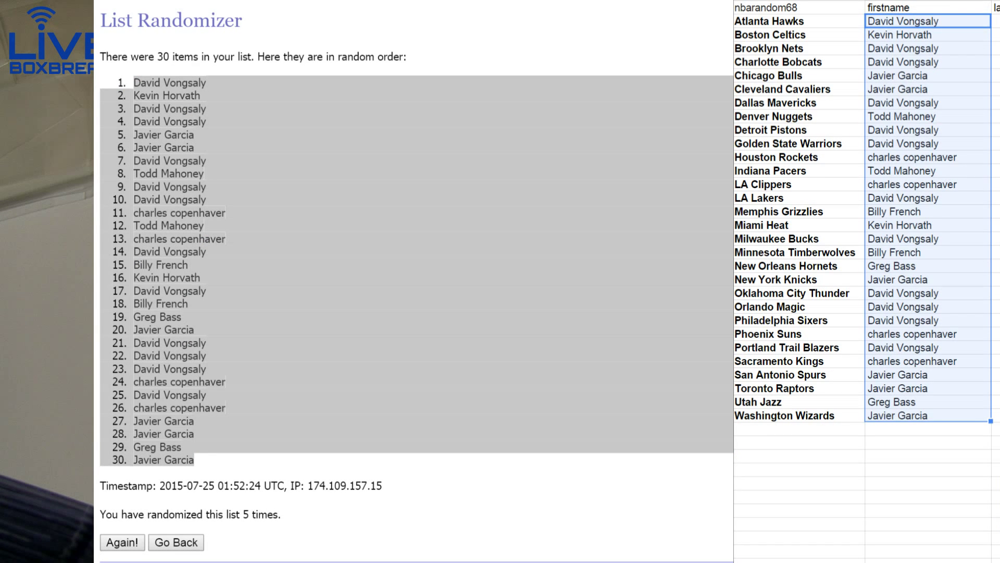
{"action": "key", "text": "ctrl+b"}
{"action": "left_click", "coordinate": [997, 225]}
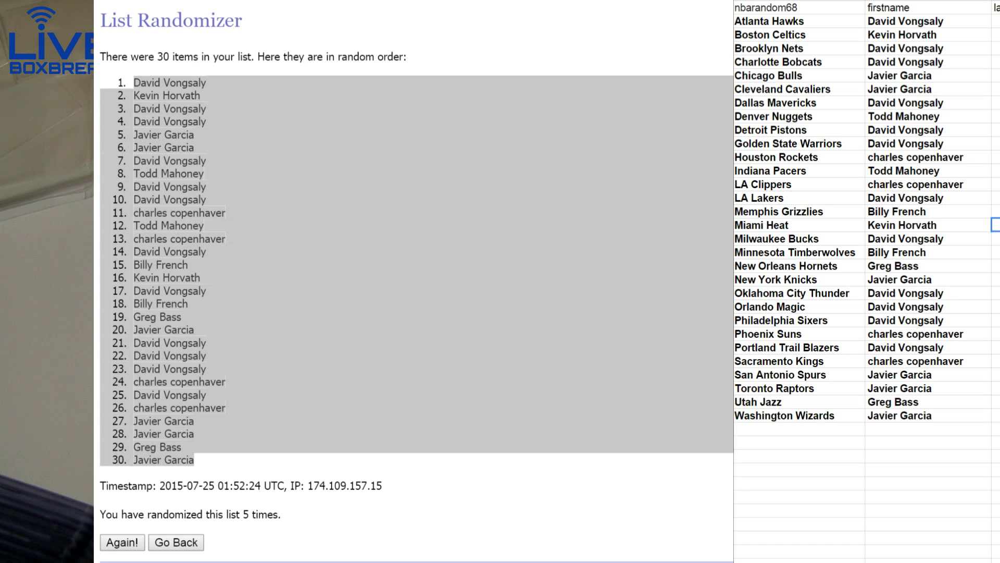
Paste the owner names into a fresh List Randomizer and shuffle them four times.
{"action": "key", "text": "ctrl+t"}
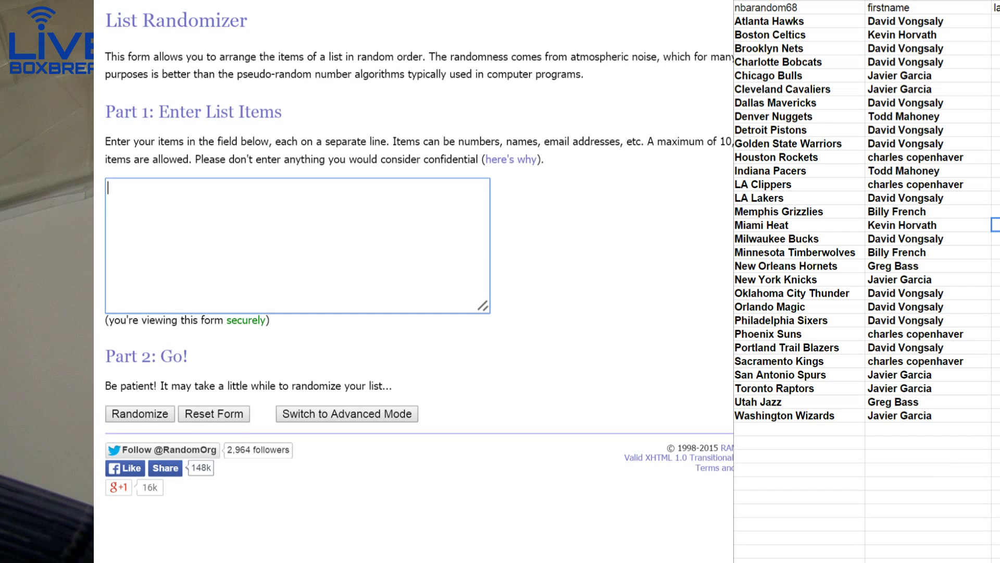
{"action": "key", "text": "ctrl+v"}
{"action": "left_click", "coordinate": [139, 414]}
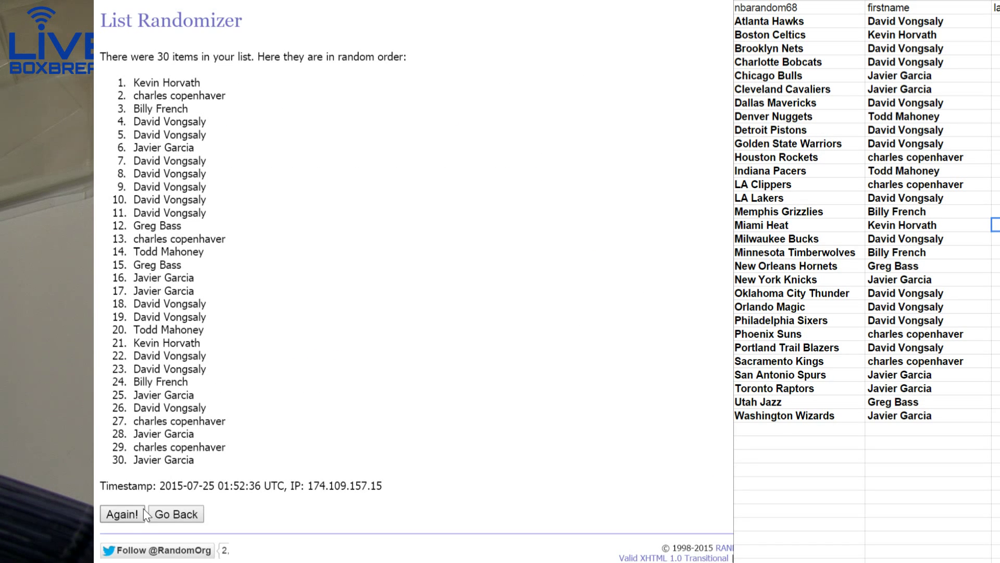
{"action": "left_click", "coordinate": [125, 514]}
{"action": "left_click", "coordinate": [125, 542]}
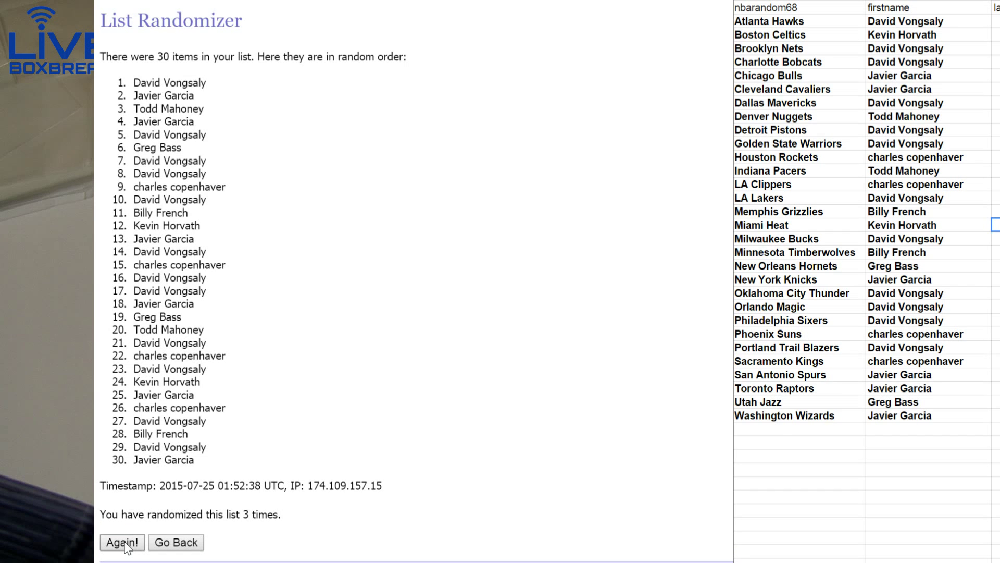
{"action": "left_click", "coordinate": [125, 543]}
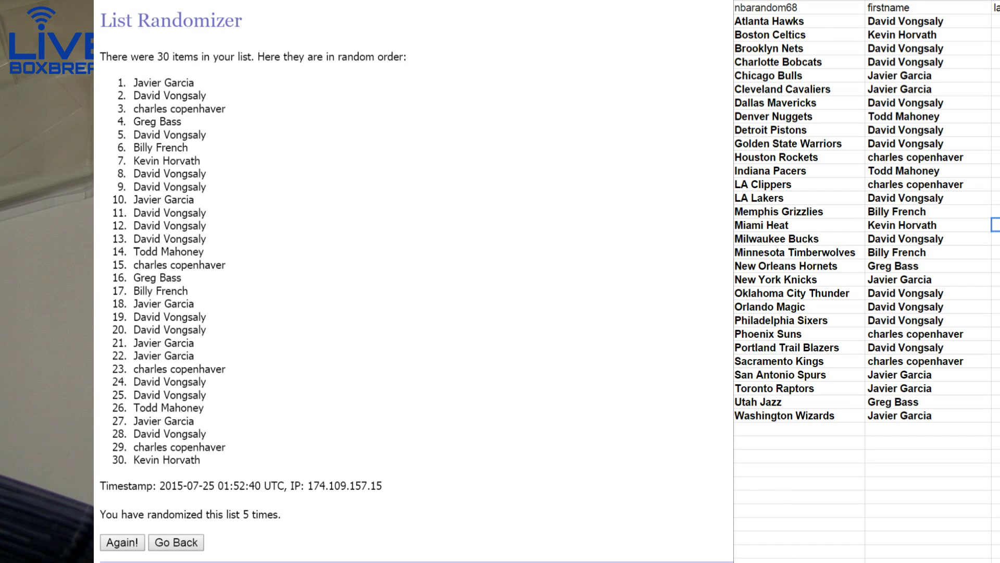
{"action": "scroll", "coordinate": [807, 469], "scroll_direction": "up", "scroll_amount": 5}
{"action": "scroll", "coordinate": [807, 453], "scroll_direction": "up", "scroll_amount": 5}
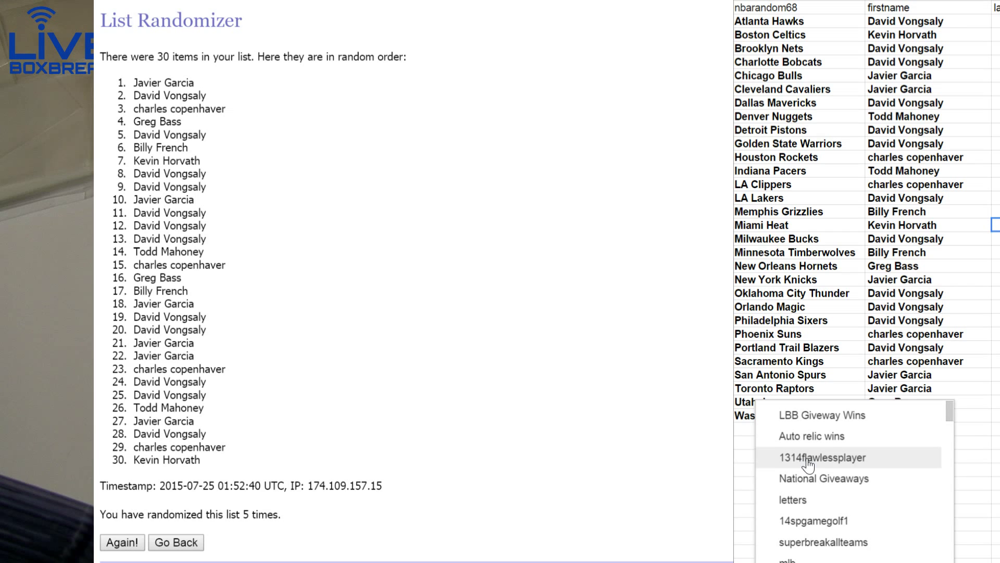
{"action": "scroll", "coordinate": [808, 430], "scroll_direction": "up", "scroll_amount": 3}
{"action": "left_click", "coordinate": [808, 418]}
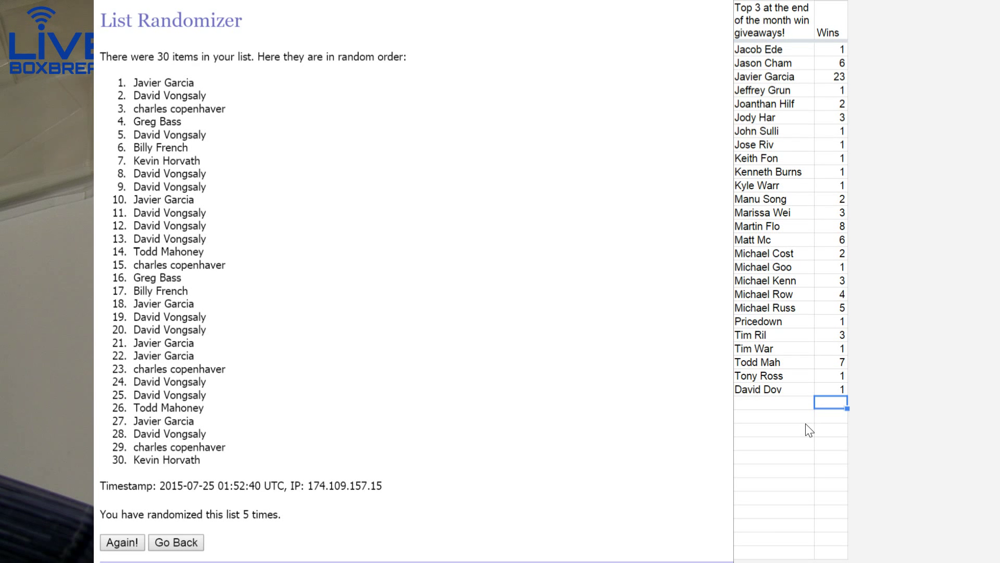
{"action": "scroll", "coordinate": [821, 313], "scroll_direction": "up", "scroll_amount": 6}
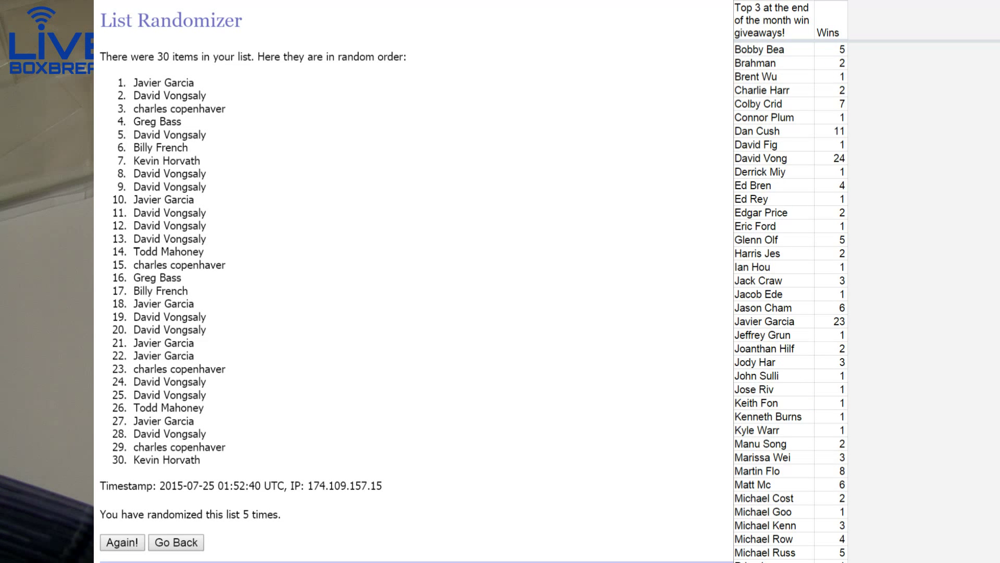
{"action": "left_click", "coordinate": [831, 319]}
{"action": "type", "text": "24"}
{"action": "key", "text": "Return"}
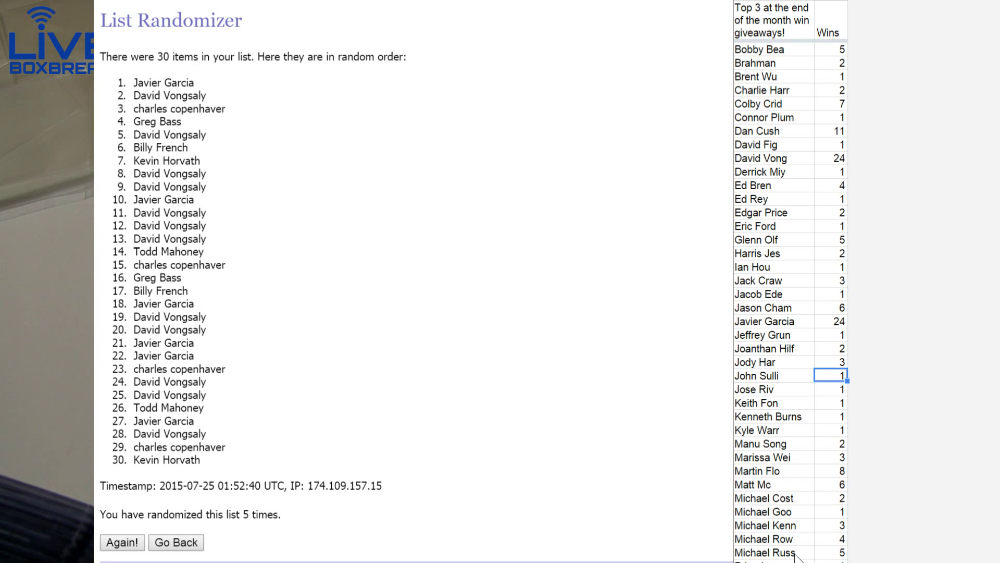
{"action": "left_click", "coordinate": [799, 558]}
{"action": "scroll", "coordinate": [853, 500], "scroll_direction": "down", "scroll_amount": 3}
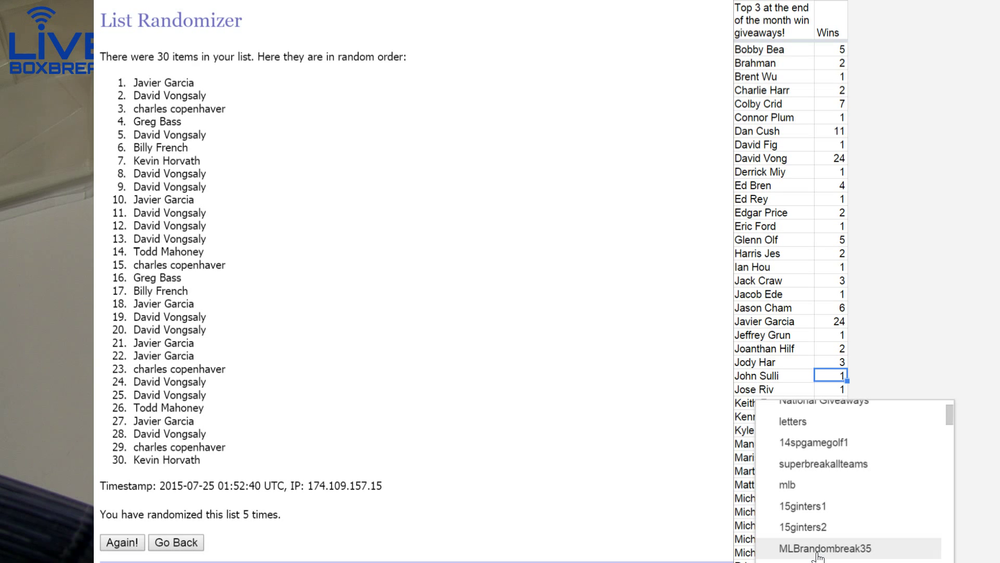
{"action": "scroll", "coordinate": [816, 547], "scroll_direction": "down", "scroll_amount": 5}
{"action": "scroll", "coordinate": [829, 547], "scroll_direction": "down", "scroll_amount": 5}
{"action": "scroll", "coordinate": [836, 552], "scroll_direction": "down", "scroll_amount": 5}
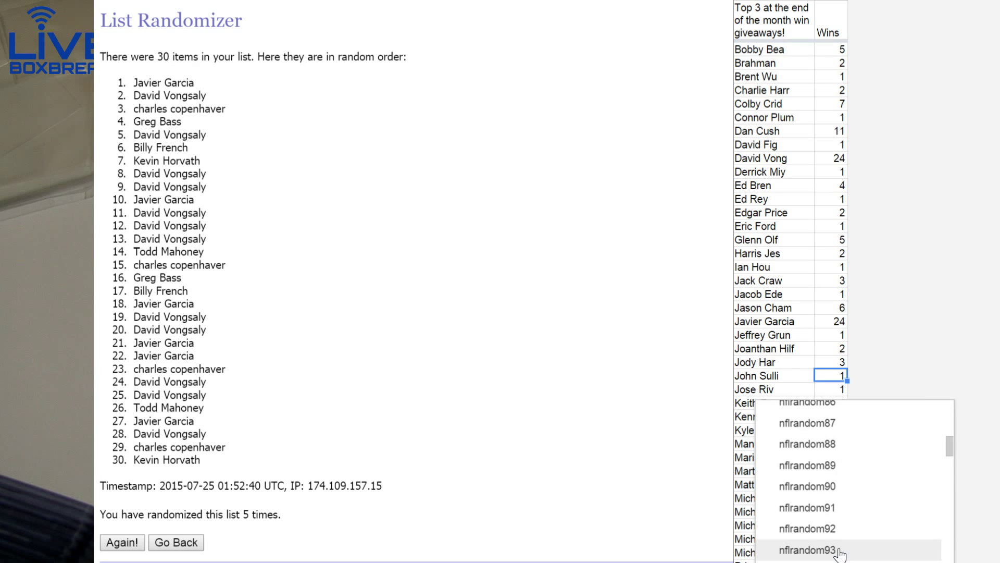
{"action": "scroll", "coordinate": [841, 551], "scroll_direction": "down", "scroll_amount": 3}
{"action": "scroll", "coordinate": [833, 516], "scroll_direction": "down", "scroll_amount": 3}
{"action": "scroll", "coordinate": [826, 492], "scroll_direction": "down", "scroll_amount": 2}
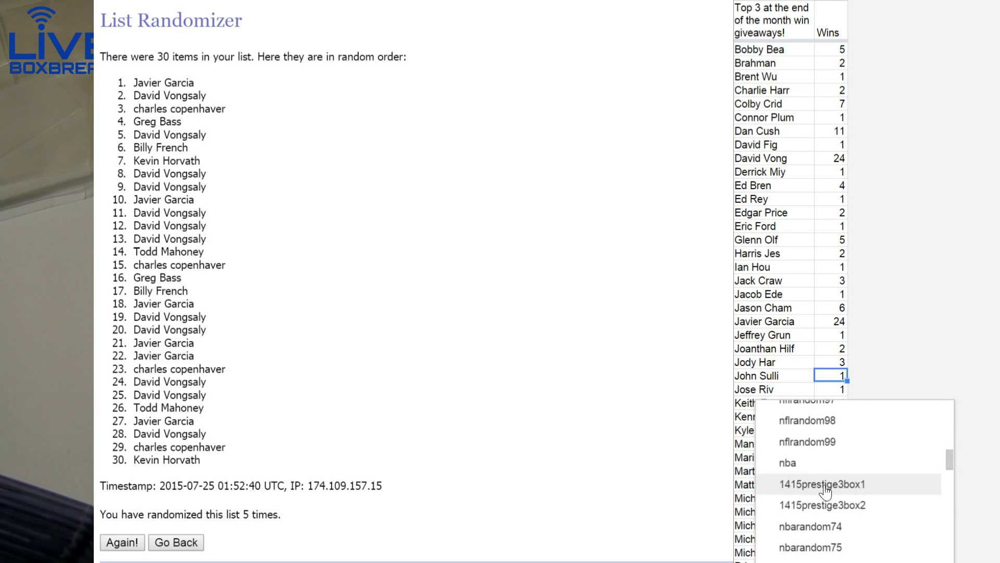
{"action": "left_click", "coordinate": [789, 463]}
{"action": "scroll", "coordinate": [860, 351], "scroll_direction": "down", "scroll_amount": 5}
Add a second 'super boom random' entry under the giveaway list and copy the eleven box names.
{"action": "left_click", "coordinate": [858, 376]}
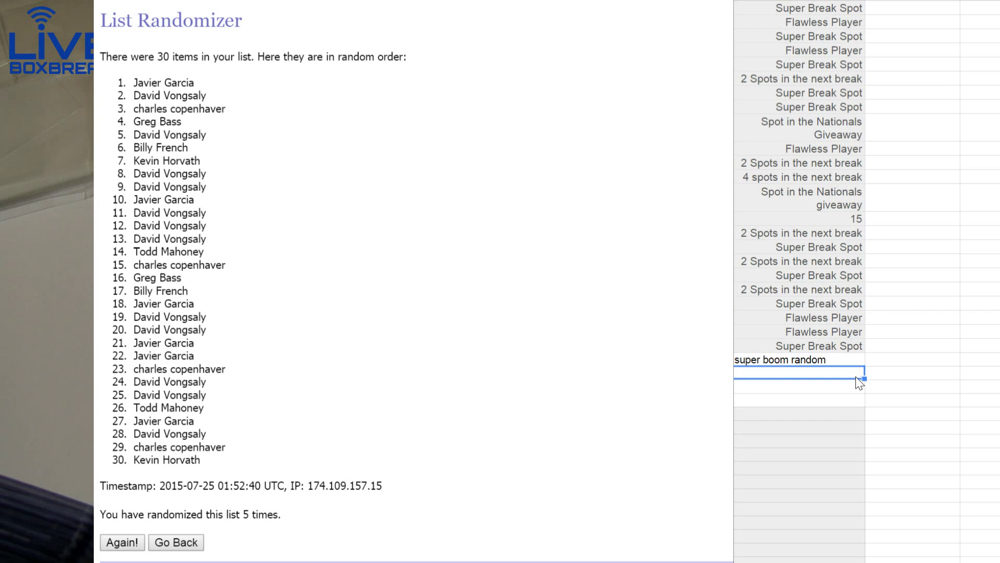
{"action": "type", "text": "s"}
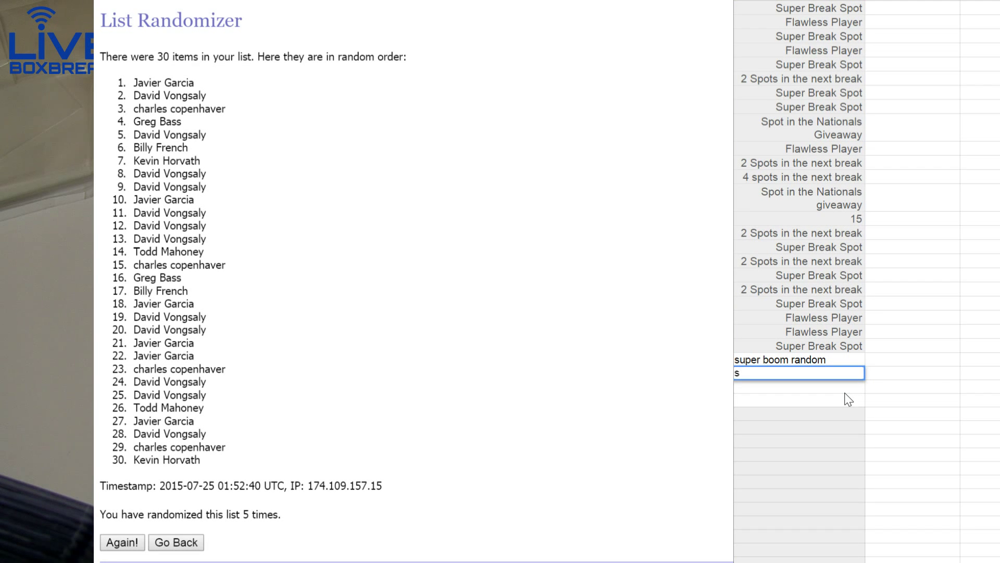
{"action": "type", "text": "uper"}
{"action": "type", "text": " boom"}
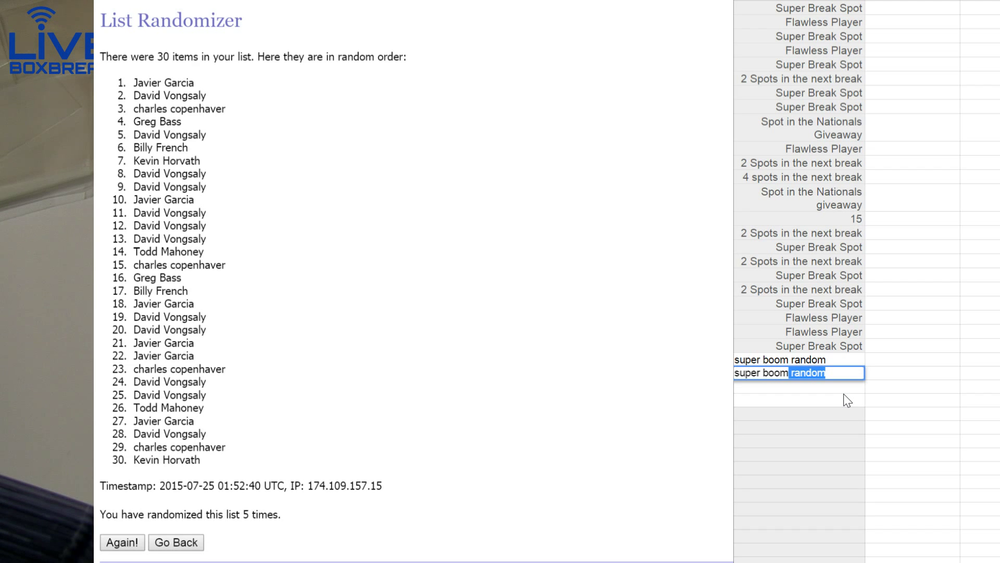
{"action": "key", "text": "Return"}
{"action": "scroll", "coordinate": [844, 393], "scroll_direction": "up", "scroll_amount": 5}
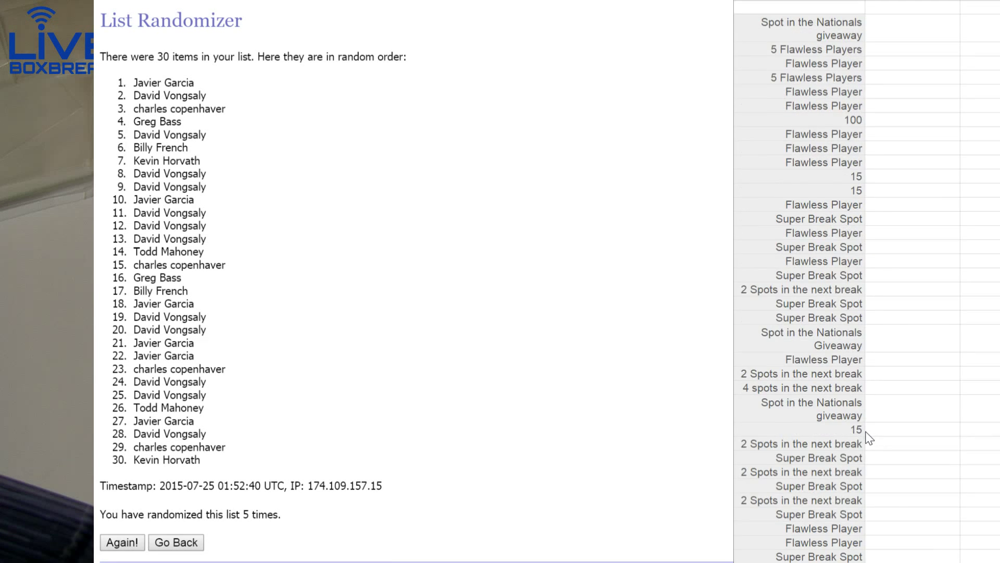
{"action": "scroll", "coordinate": [852, 423], "scroll_direction": "up", "scroll_amount": 10}
{"action": "scroll", "coordinate": [852, 422], "scroll_direction": "up", "scroll_amount": 5}
{"action": "left_click_drag", "start_coordinate": [817, 336], "coordinate": [807, 198]}
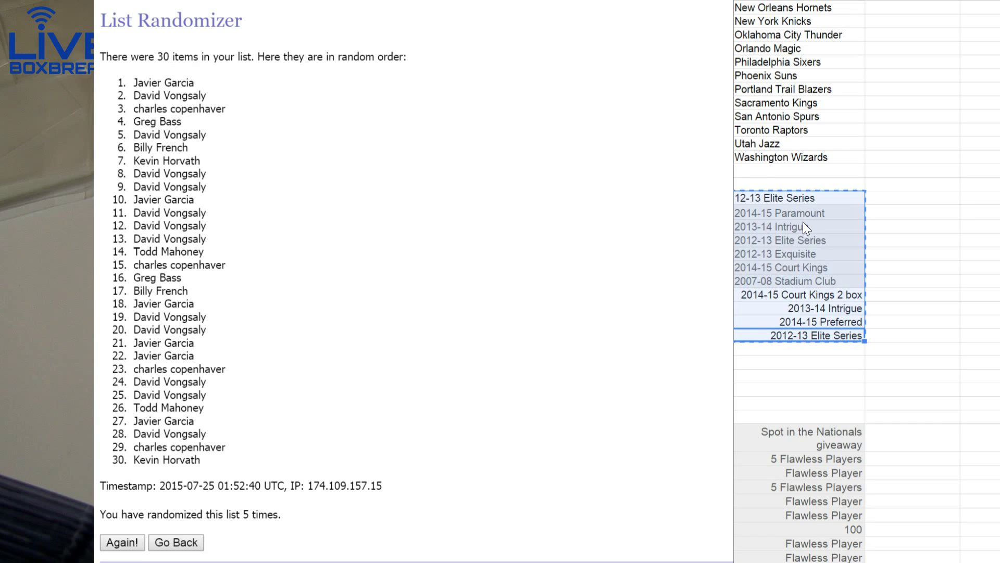
Paste the eleven box names into a new RANDOM.ORG List Randomizer and shuffle them repeatedly.
{"action": "key", "text": "ctrl+t"}
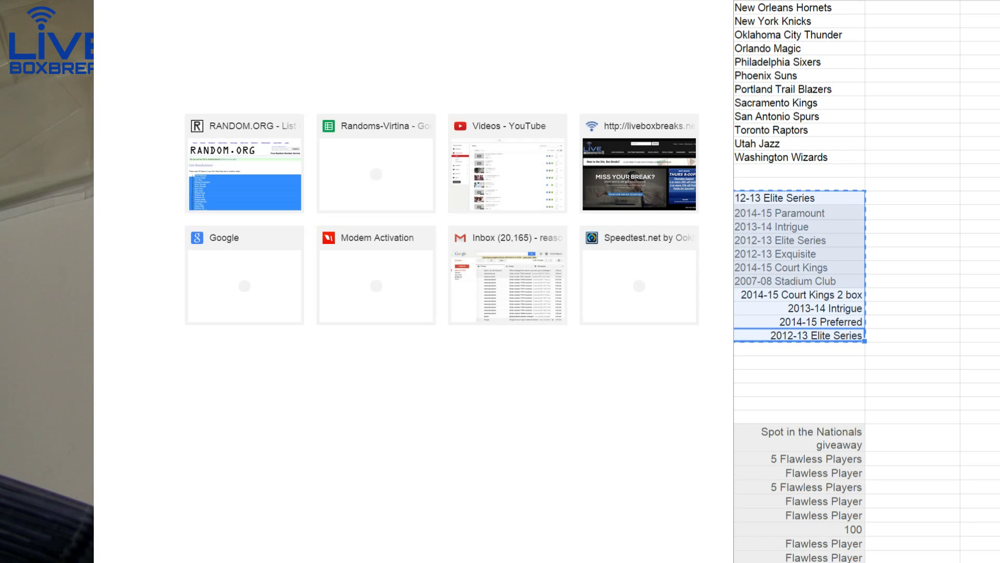
{"action": "left_click", "coordinate": [244, 164]}
{"action": "left_click", "coordinate": [297, 243]}
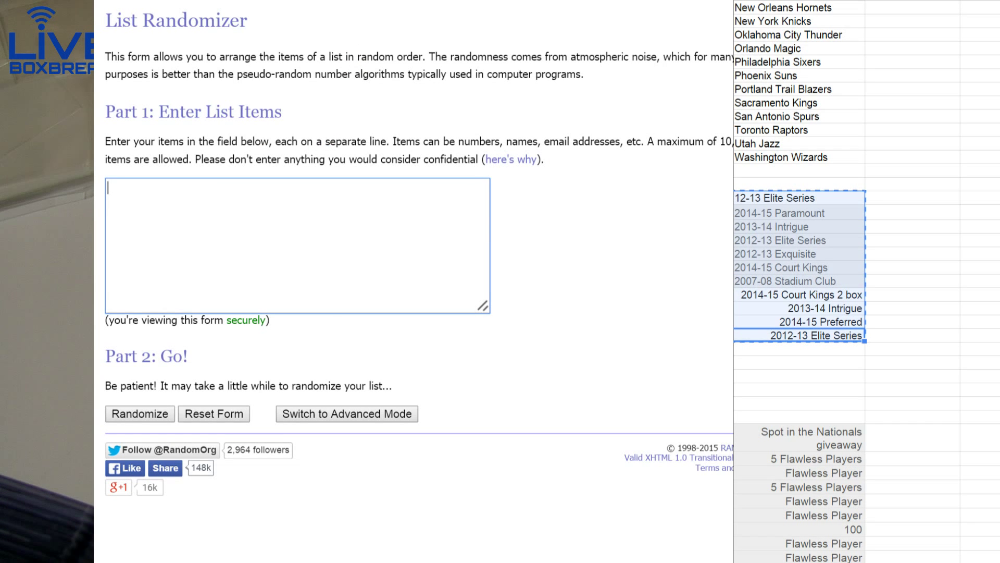
{"action": "key", "text": "ctrl+v"}
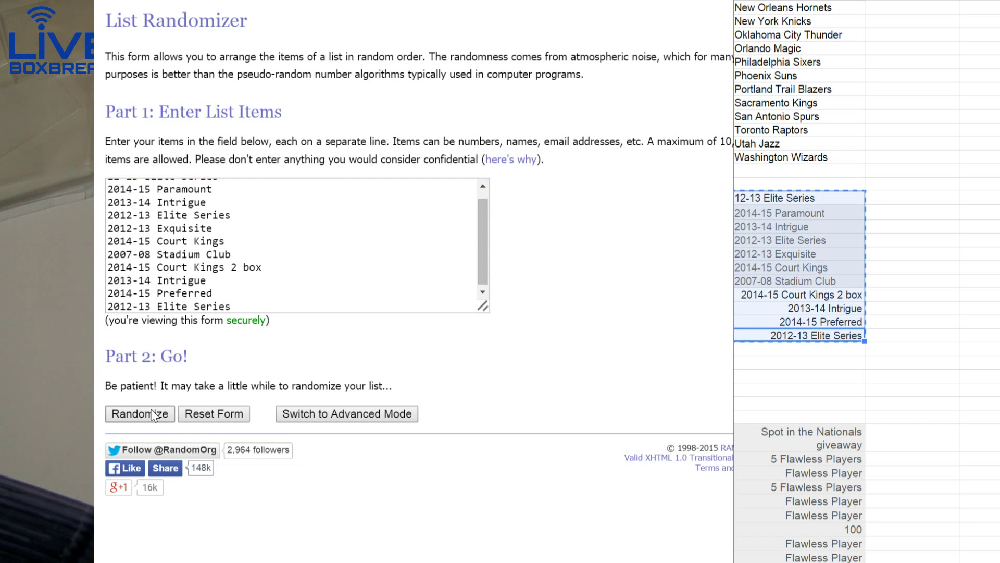
{"action": "left_click", "coordinate": [139, 413]}
{"action": "left_click", "coordinate": [134, 274]}
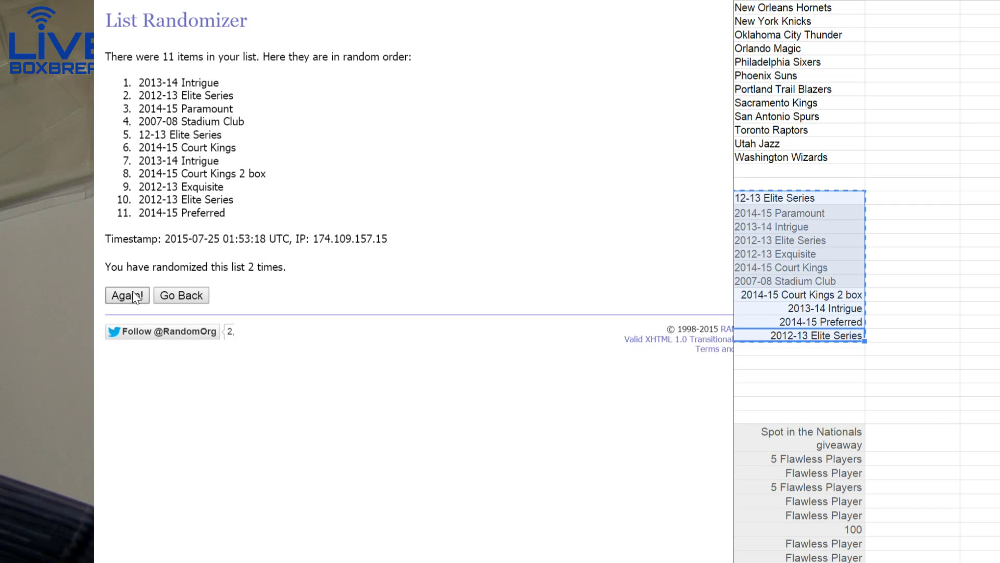
{"action": "left_click", "coordinate": [132, 292]}
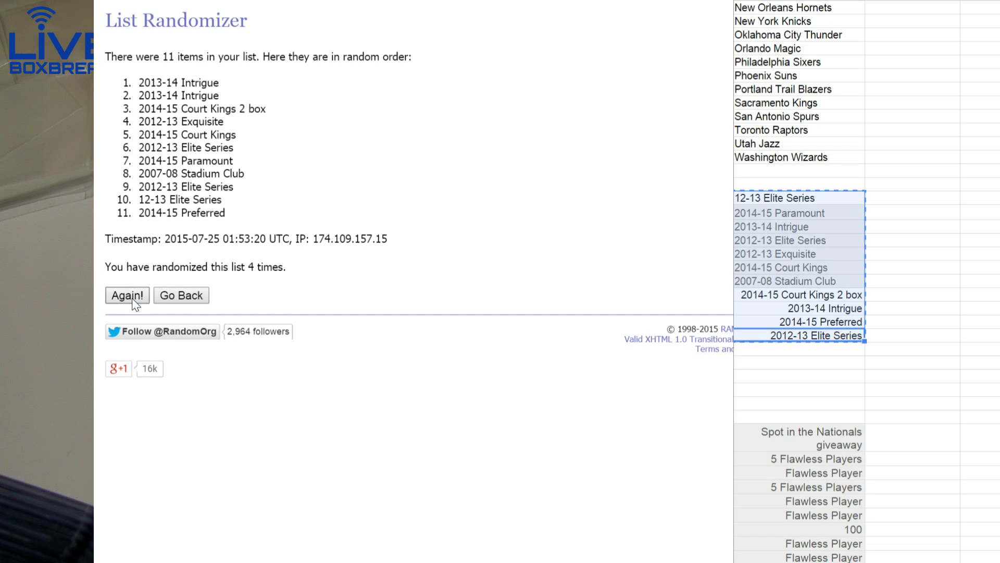
{"action": "left_click", "coordinate": [132, 296]}
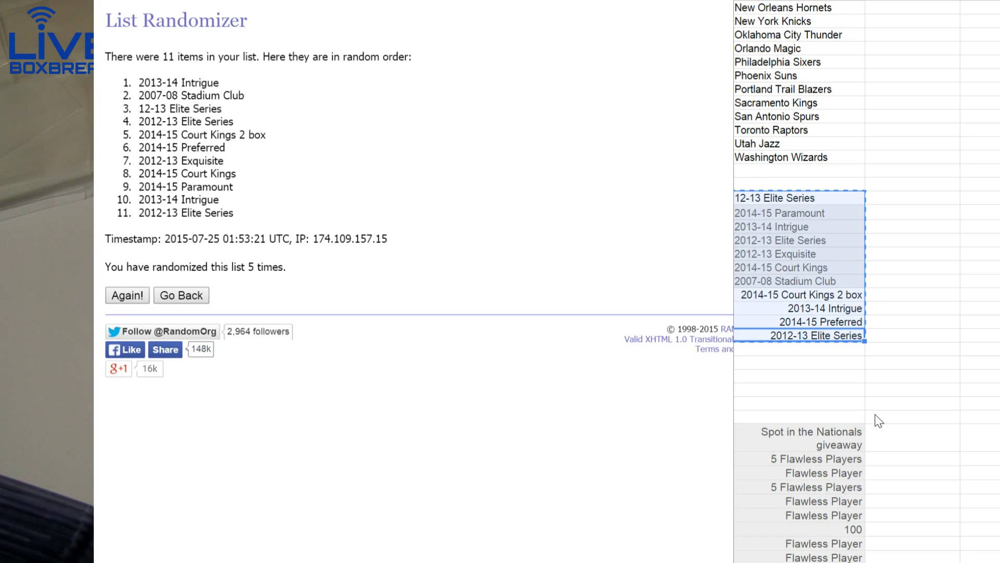
{"action": "scroll", "coordinate": [875, 417], "scroll_direction": "down", "scroll_amount": 2}
{"action": "scroll", "coordinate": [876, 417], "scroll_direction": "down", "scroll_amount": 5}
{"action": "scroll", "coordinate": [851, 427], "scroll_direction": "down", "scroll_amount": 5}
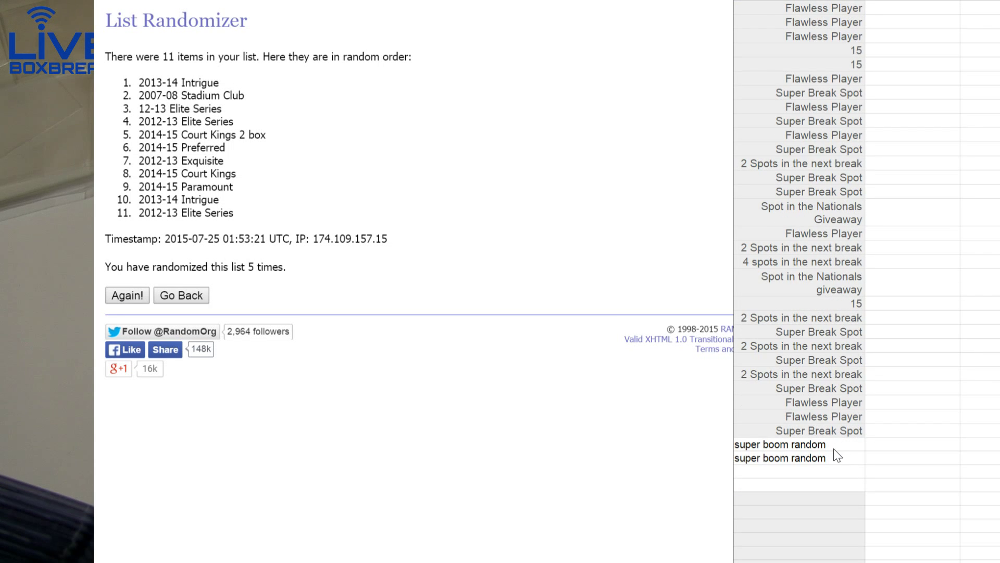
Copy the 38-item giveaway and prize list into a new RANDOM.ORG List Randomizer.
{"action": "left_click", "coordinate": [834, 458]}
{"action": "left_click_drag", "start_coordinate": [834, 458], "coordinate": [828, 197]}
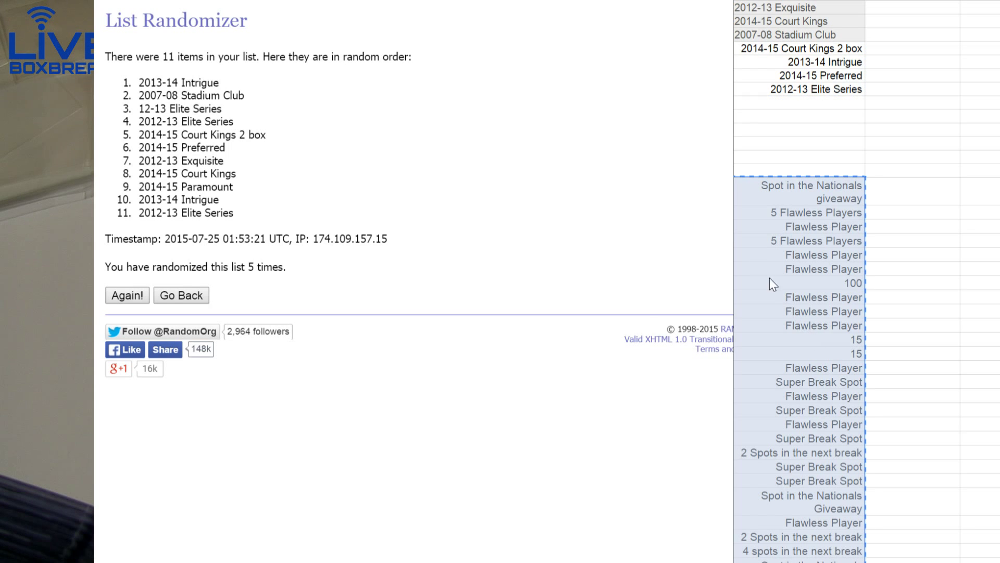
{"action": "key", "text": "ctrl+t"}
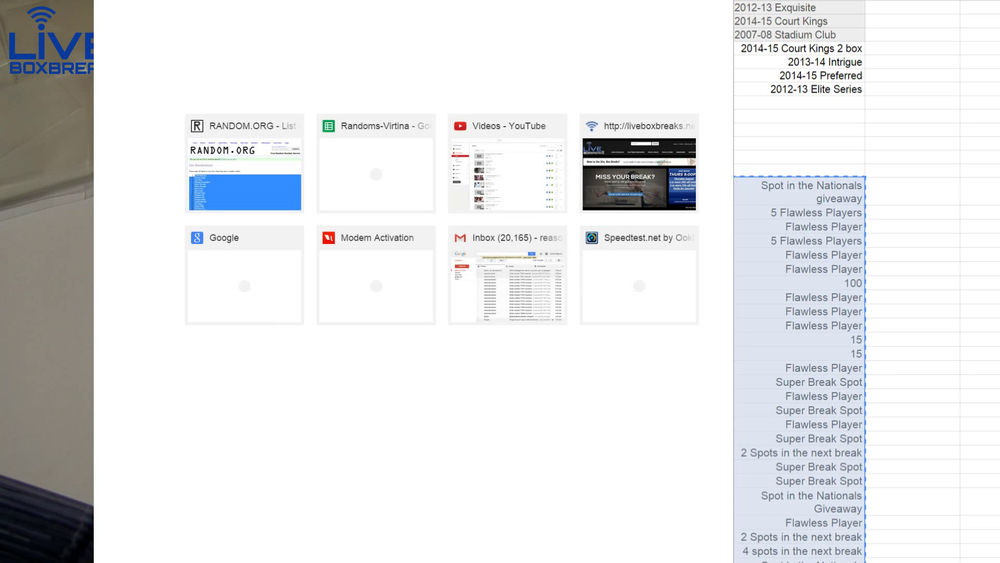
{"action": "left_click", "coordinate": [245, 164]}
{"action": "left_click", "coordinate": [297, 235]}
{"action": "key", "text": "ctrl+v"}
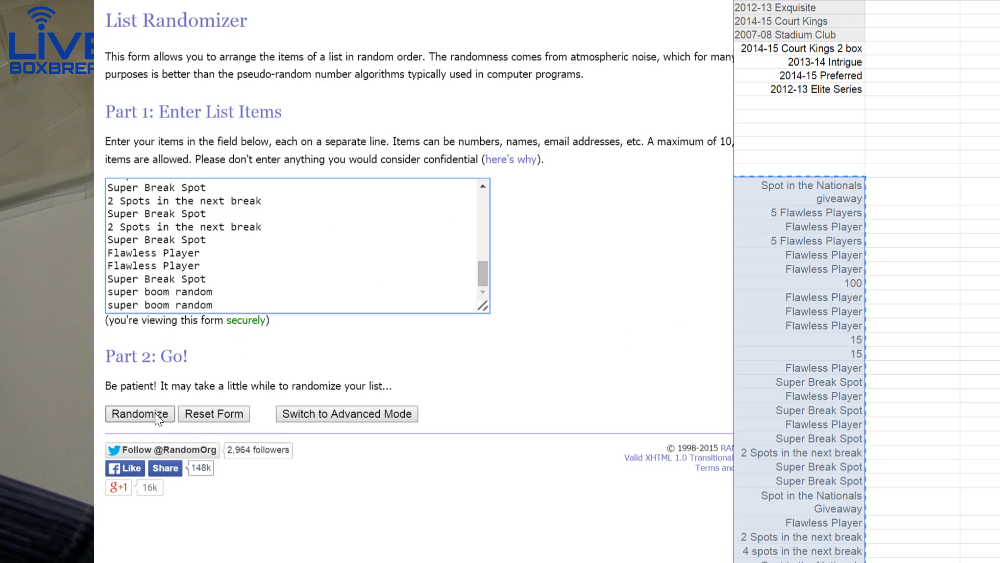
Shuffle the giveaway list five times, then return to the NBA team break sheet.
{"action": "left_click", "coordinate": [139, 413]}
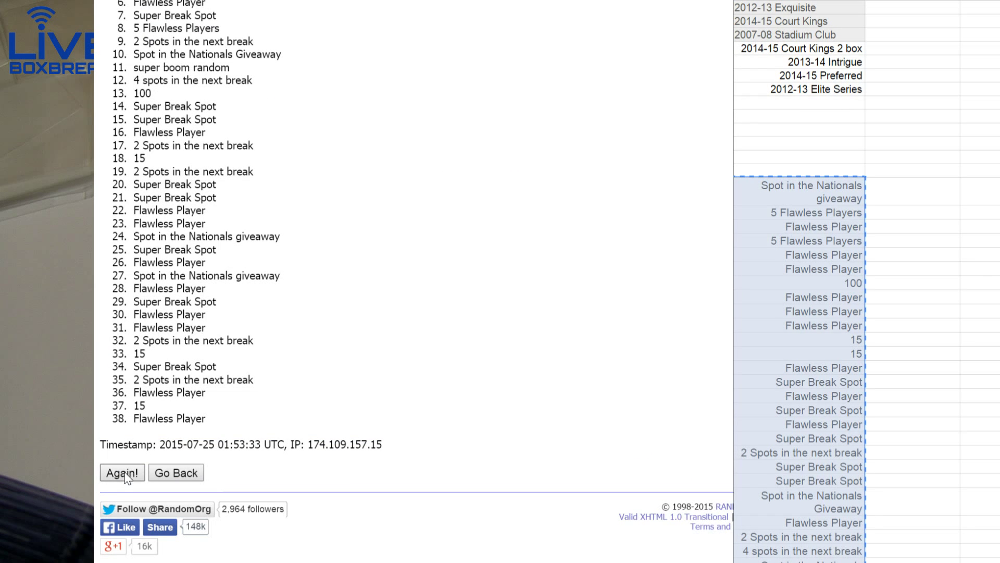
{"action": "left_click", "coordinate": [125, 473]}
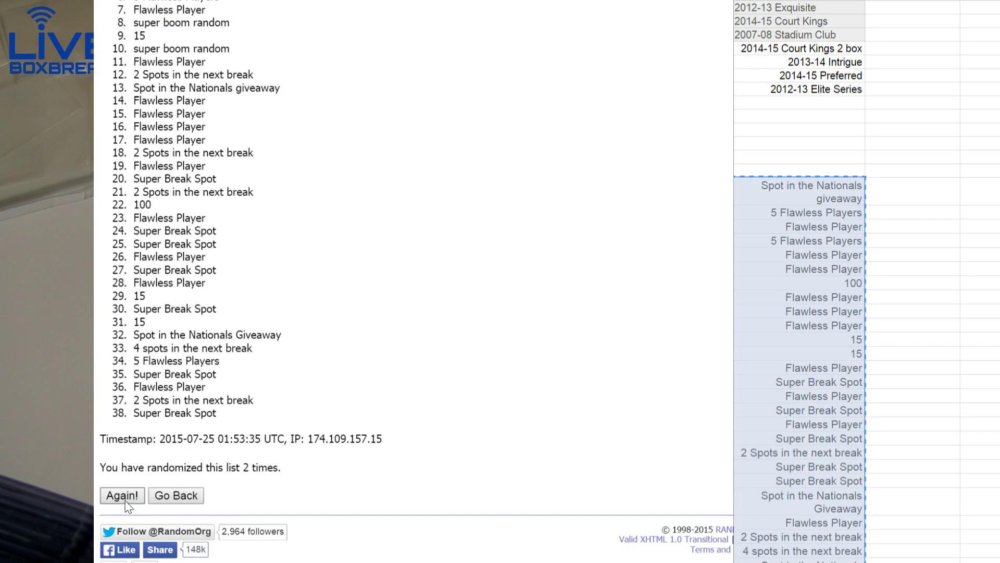
{"action": "left_click", "coordinate": [125, 496]}
{"action": "left_click", "coordinate": [122, 496]}
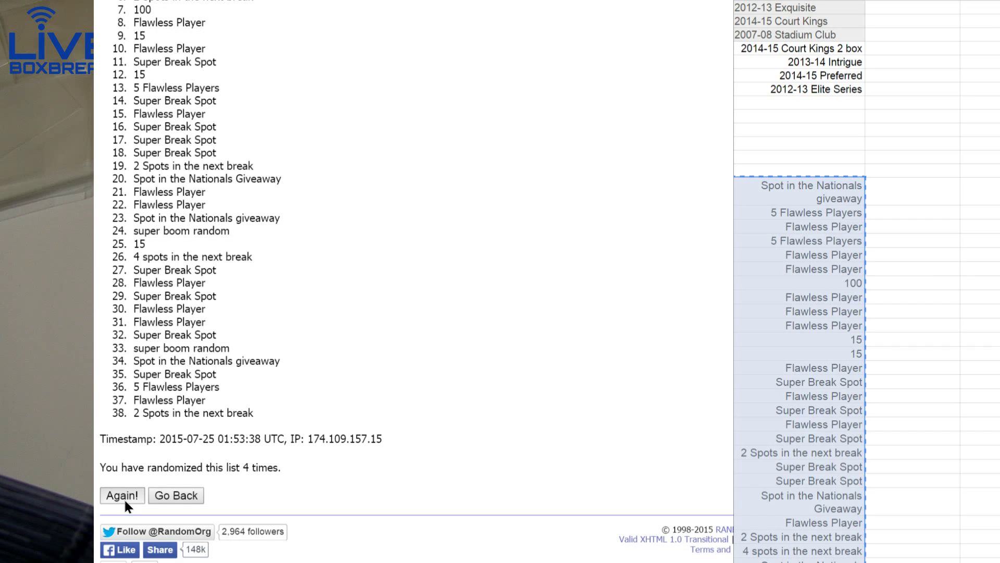
{"action": "left_click", "coordinate": [122, 495]}
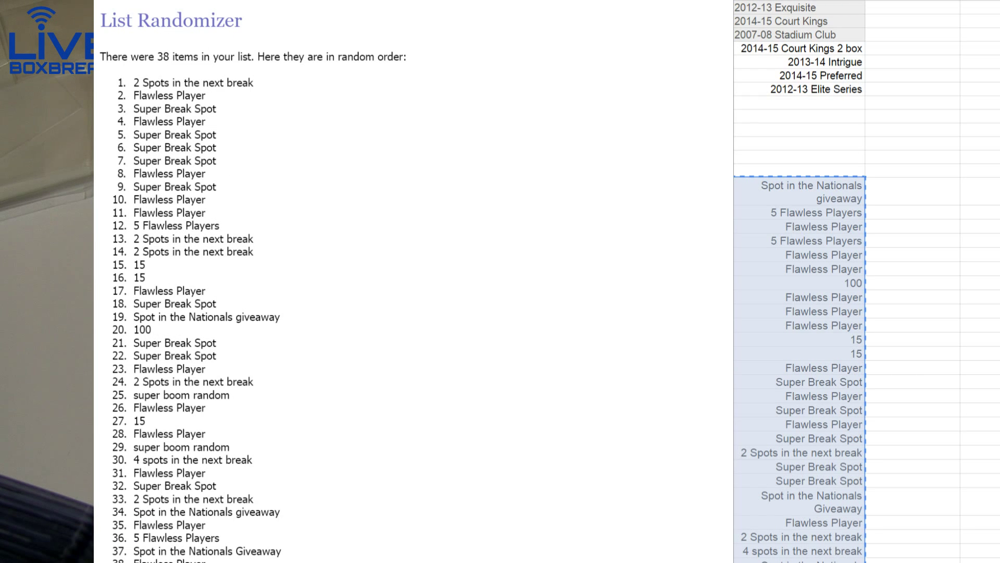
{"action": "left_click", "coordinate": [789, 556]}
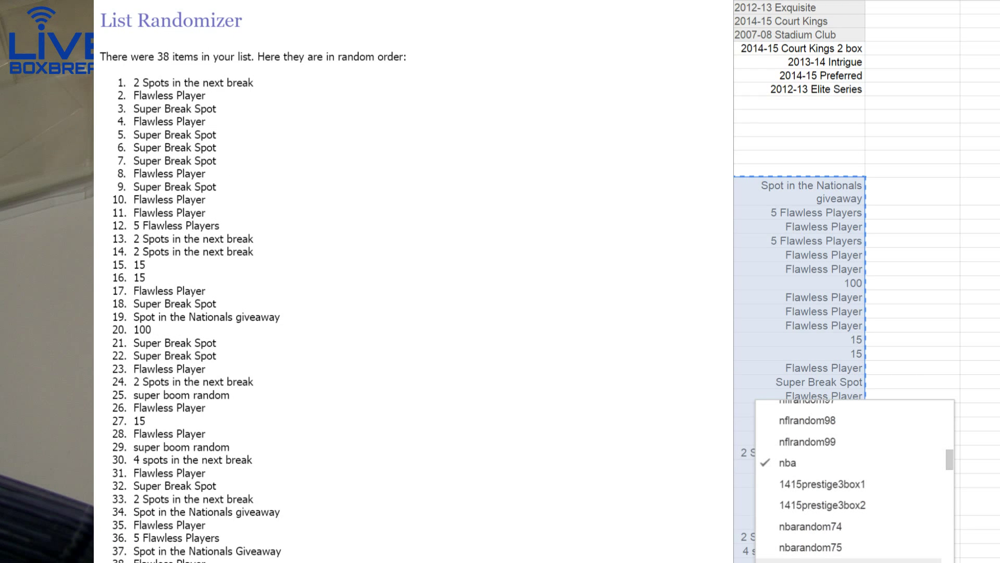
{"action": "left_click", "coordinate": [832, 462]}
Restore the shuffled owner names in the firstname column beside all 30 NBA teams.
{"action": "left_click", "coordinate": [881, 432]}
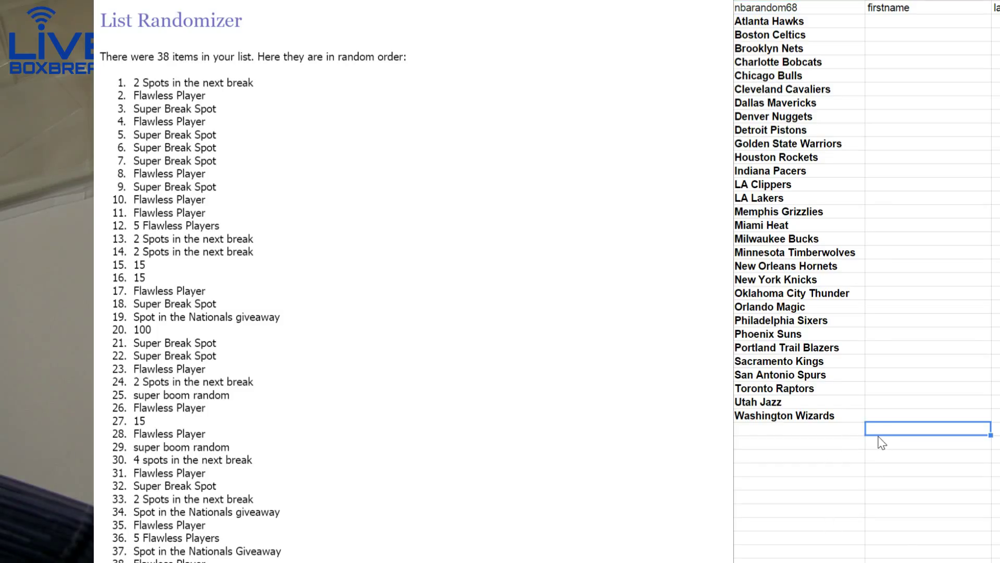
{"action": "type", "text": "javier gar"}
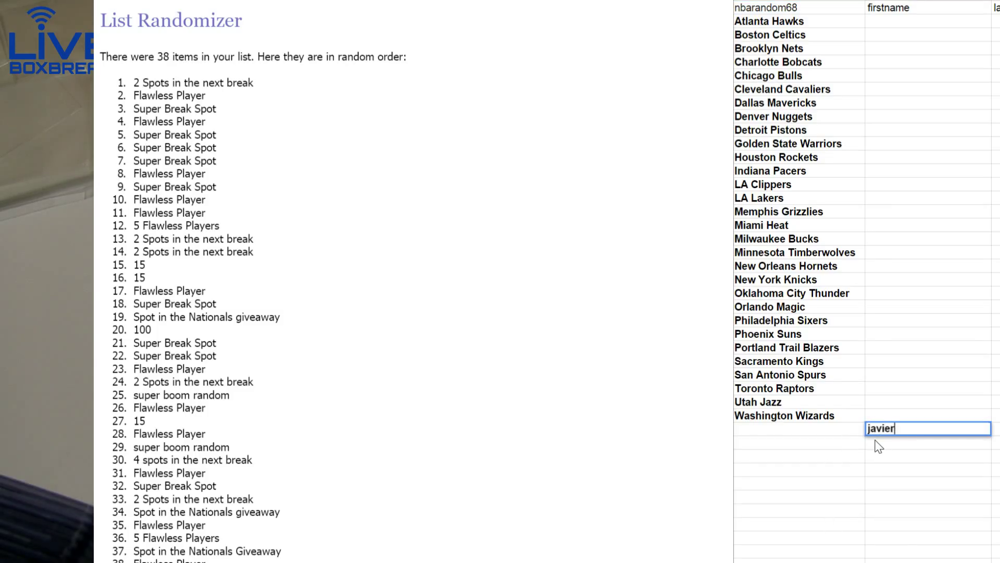
{"action": "key", "text": "Return"}
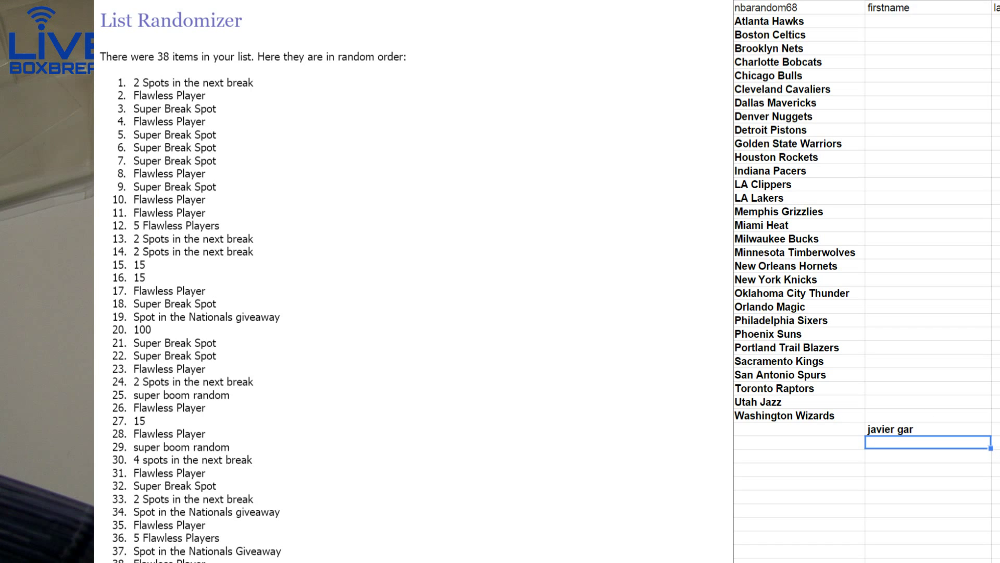
{"action": "key", "text": "ctrl+z"}
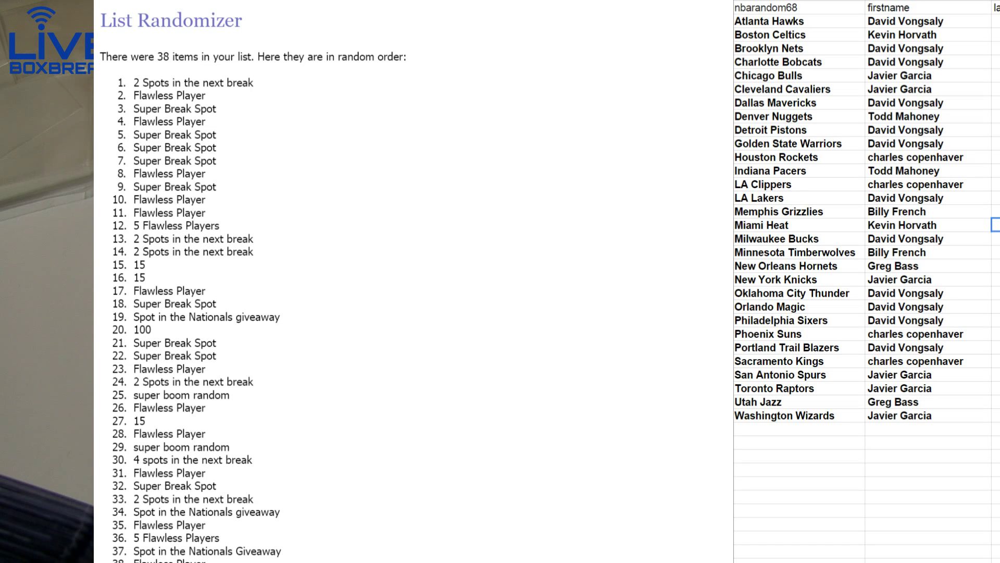